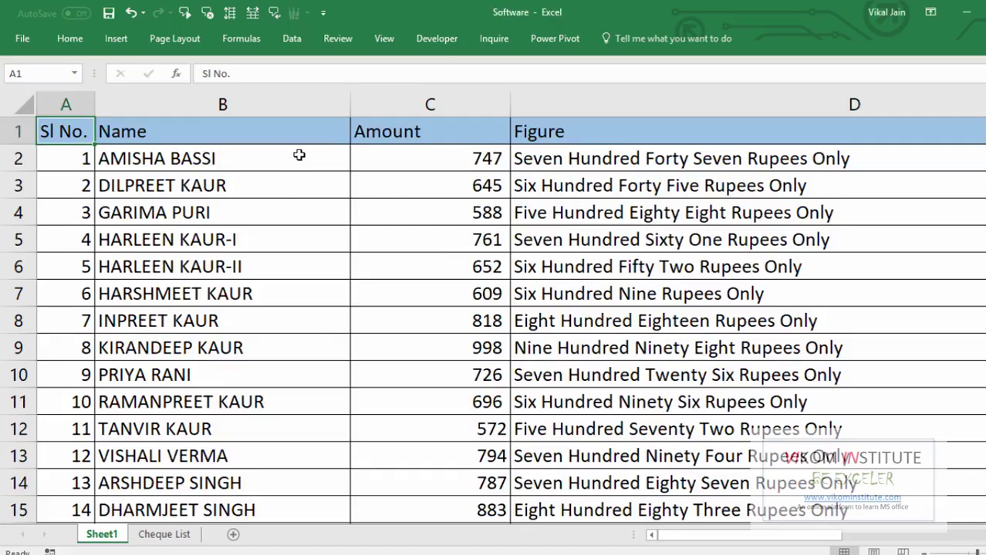
# Review the Name column of Sheet1 down to its last record and return to the first name in row 2
pyautogui.press('Right')
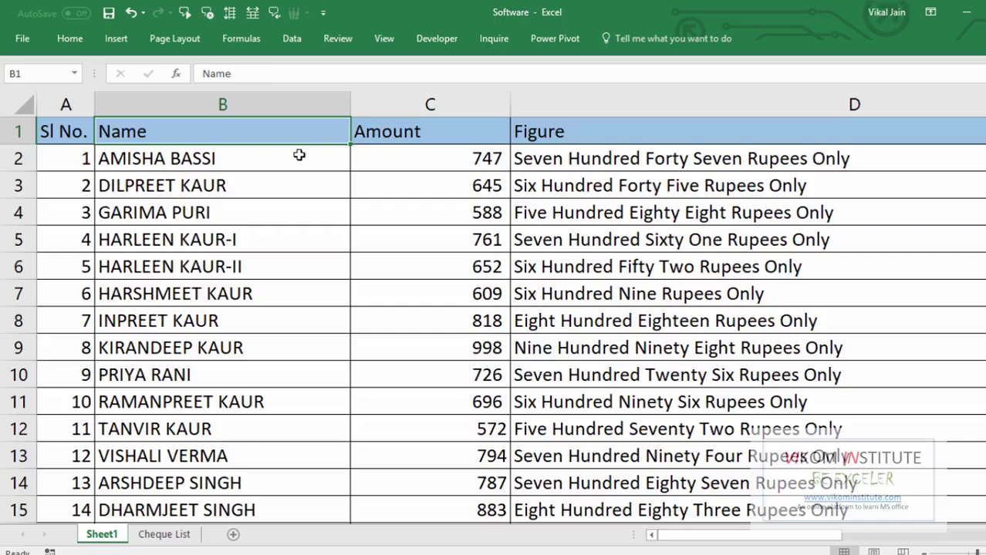
pyautogui.press('Down')
pyautogui.hotkey('ctrl', 'Down')
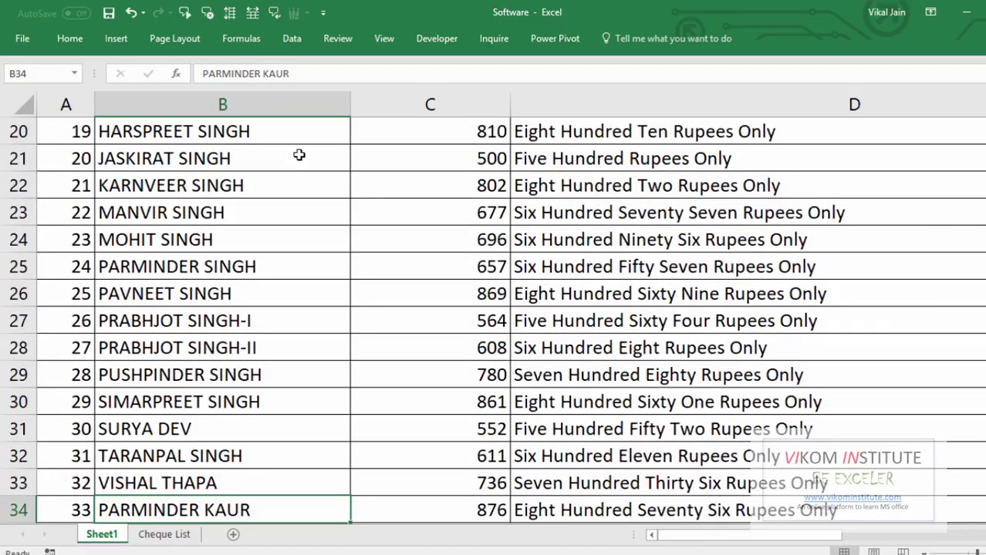
pyautogui.hotkey('ctrl', 'Up')
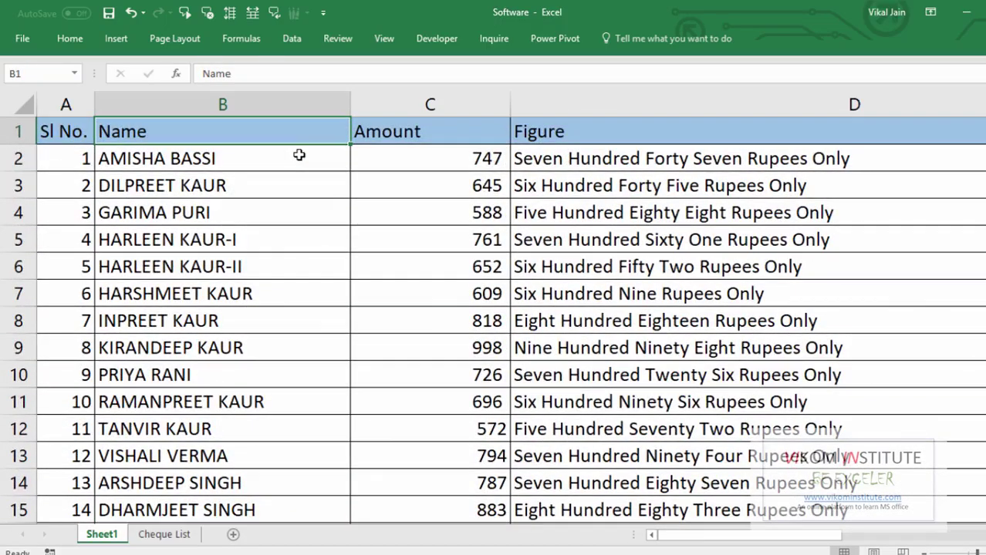
pyautogui.click(197, 161)
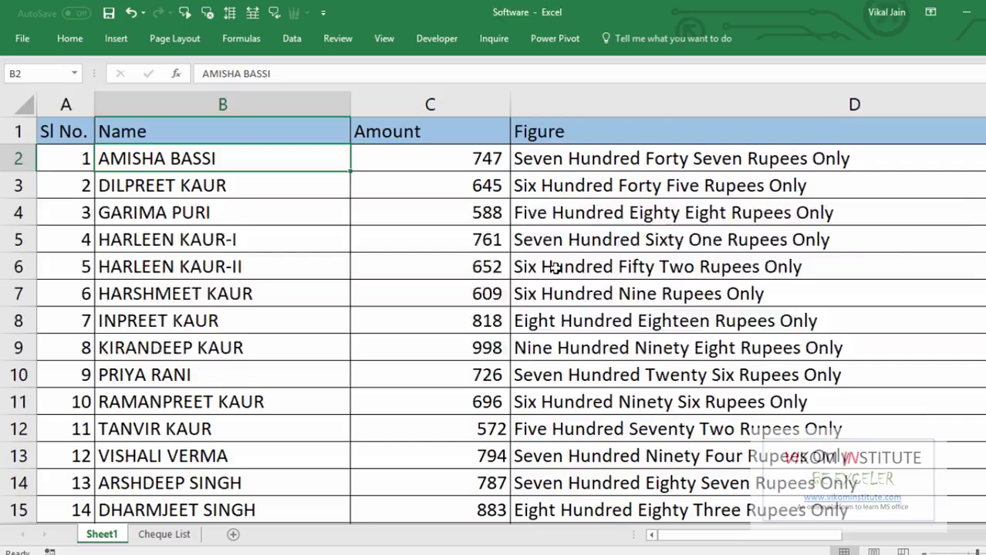
# Switch to the cheque printing folder and open the final cheque document in Word, declining its SQL command
pyautogui.hotkey('alt', 'Tab')
pyautogui.click(627, 260)
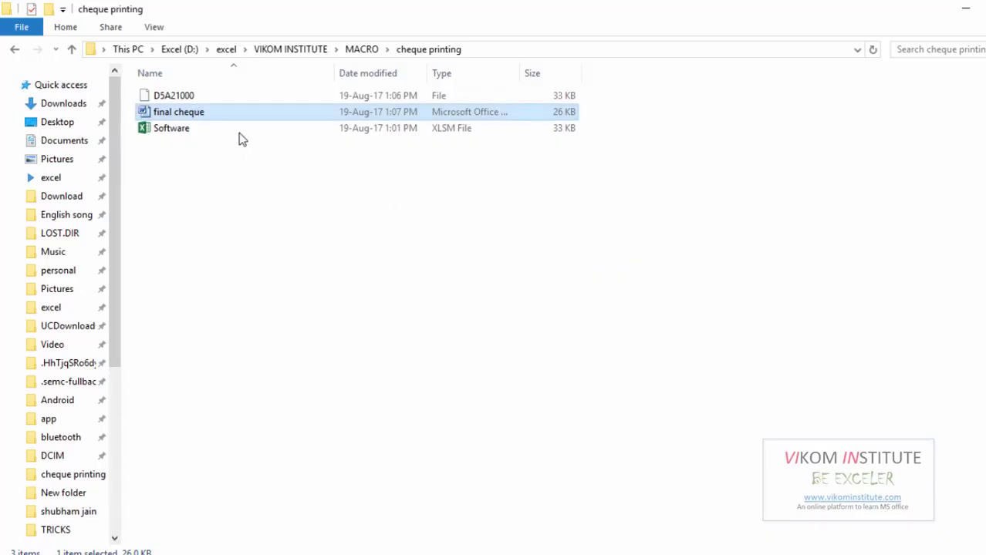
pyautogui.press('Return')
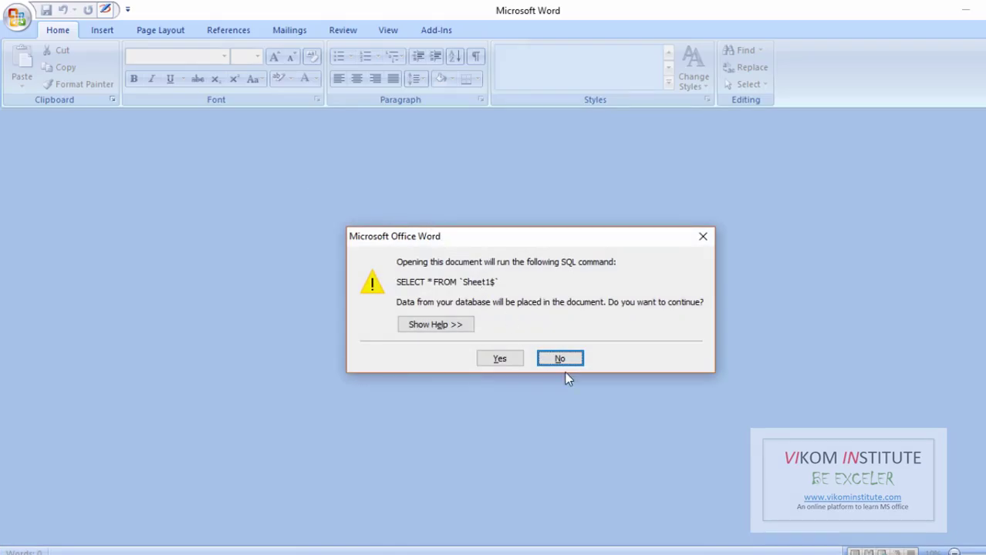
pyautogui.click(561, 358)
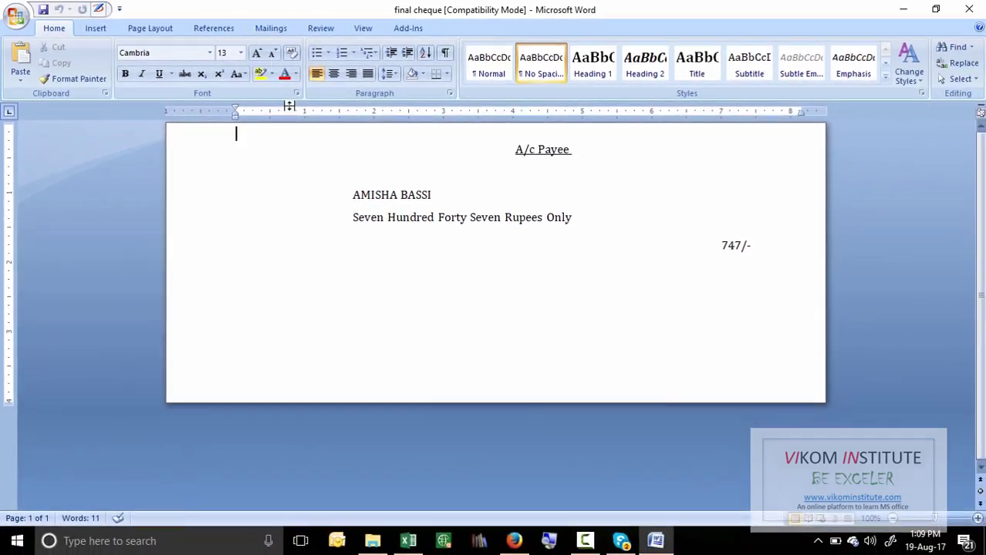
# Start the Step by Step Mail Merge Wizard for Letters, using the current document, and advance to selecting recipients
pyautogui.click(272, 31)
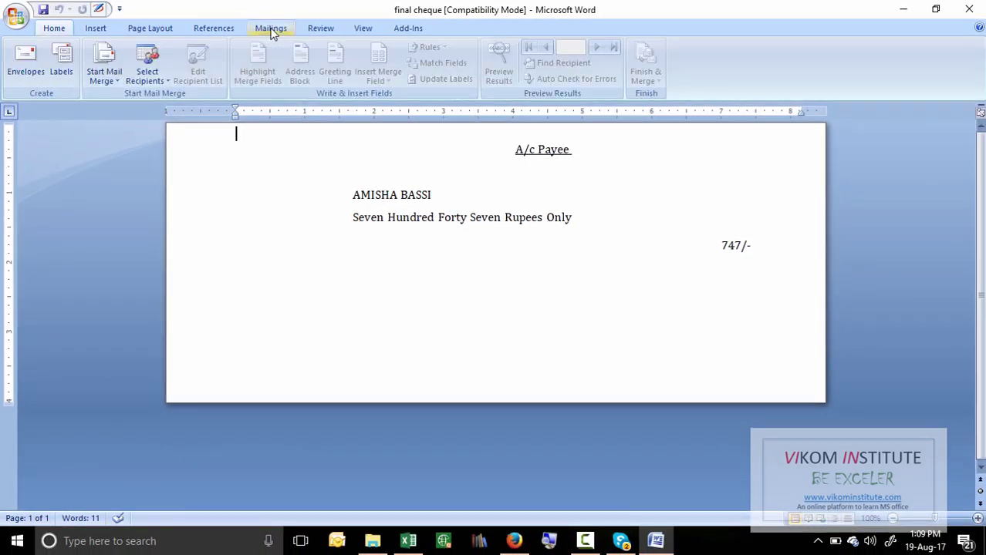
pyautogui.click(105, 81)
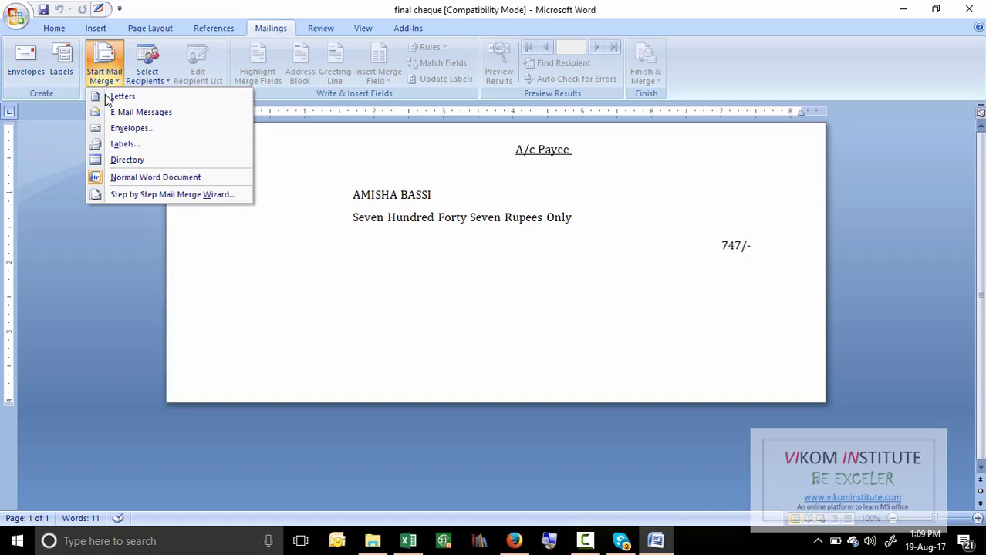
pyautogui.click(140, 195)
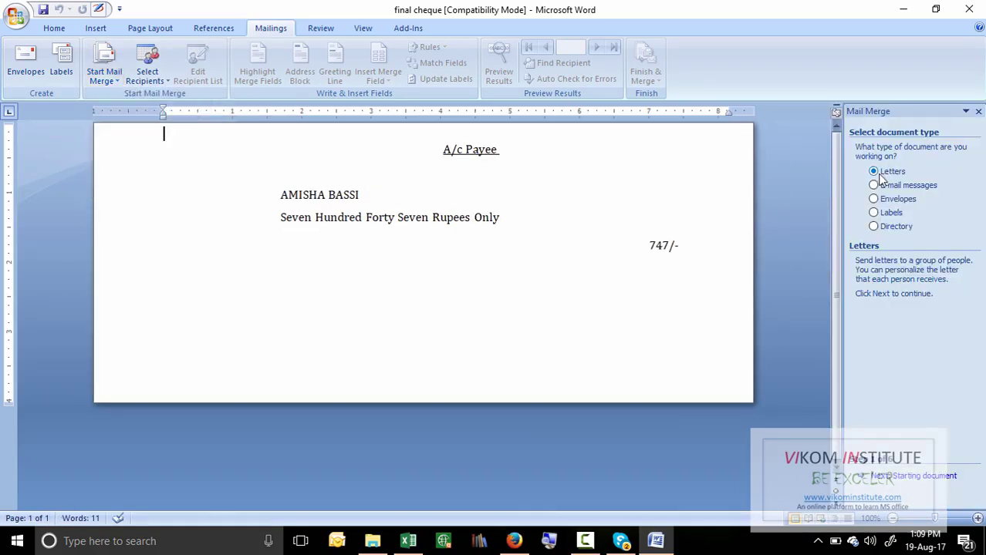
pyautogui.click(891, 477)
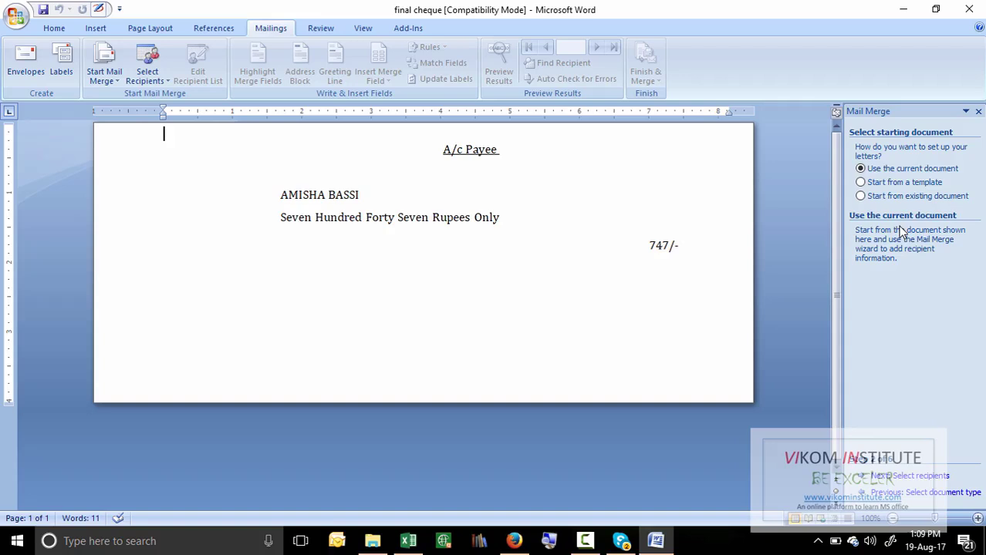
pyautogui.click(893, 477)
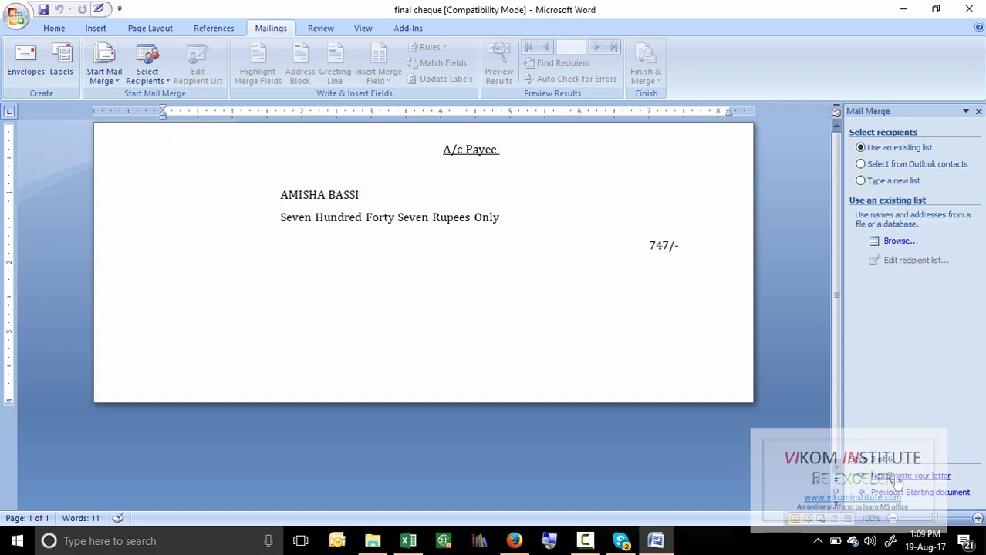
# Link the Sheet1$ table of the Software workbook in the cheque printing folder as the recipient list, keeping all recipients
pyautogui.click(894, 242)
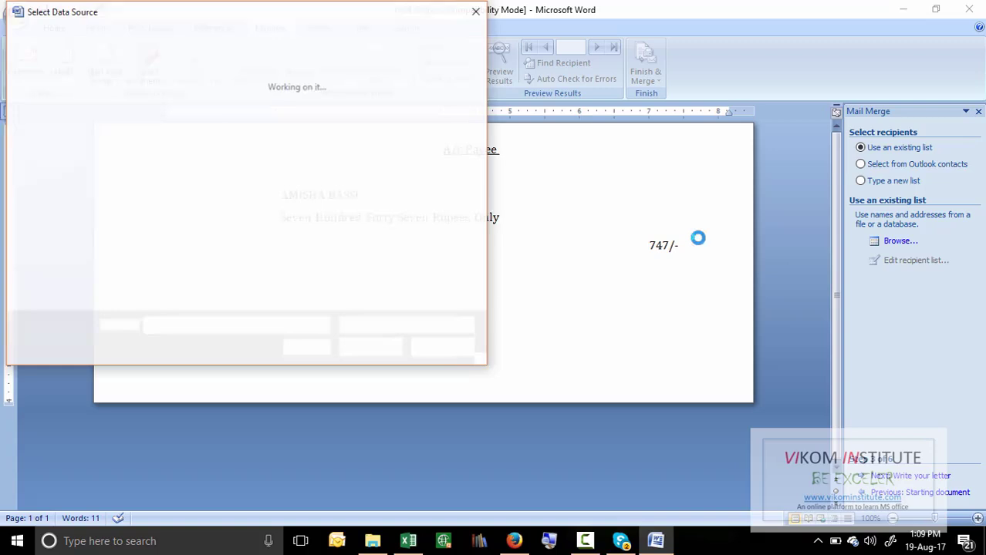
pyautogui.write('D:\\VIKOM INSTITUTE\\MACRO\\cheque printing')
pyautogui.press('Return')
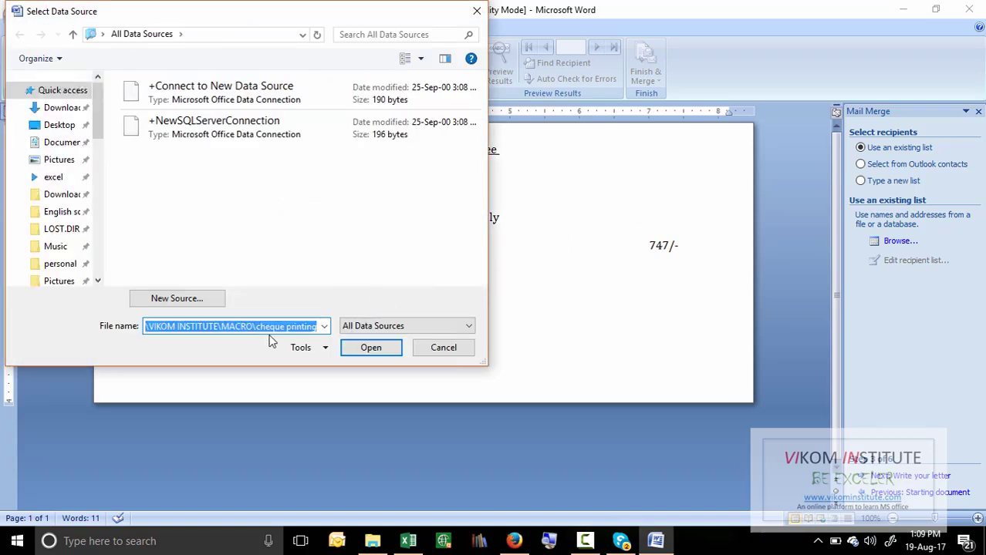
pyautogui.click(180, 117)
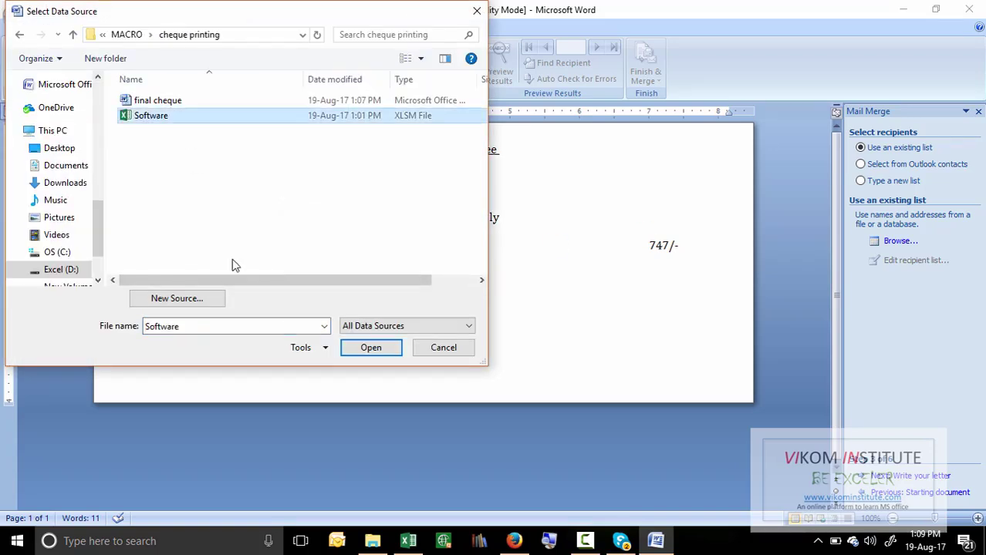
pyautogui.click(368, 348)
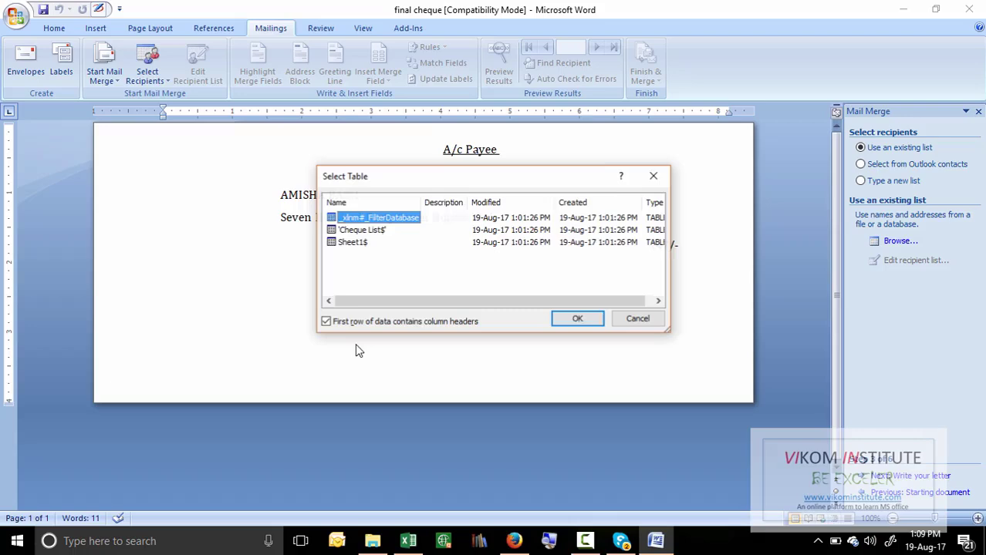
pyautogui.click(348, 242)
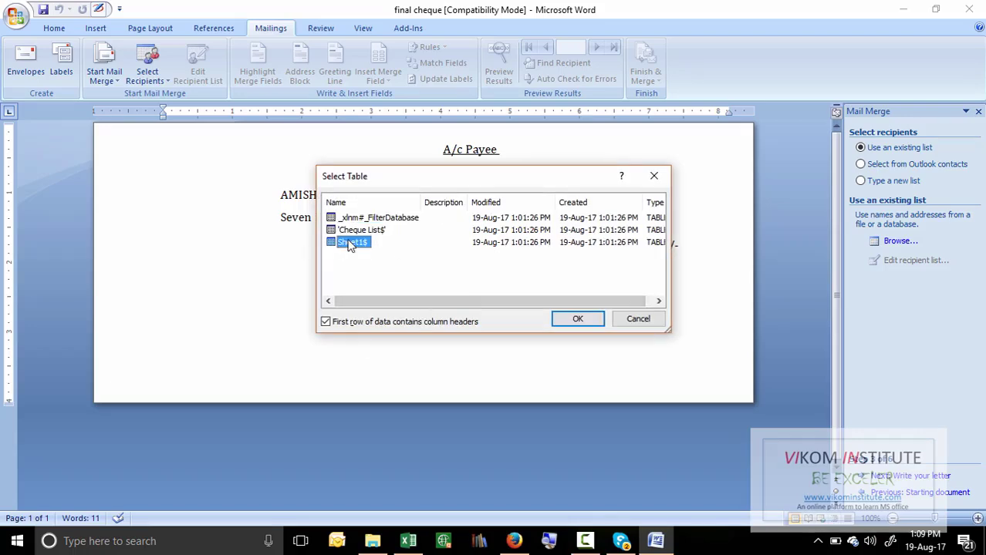
pyautogui.click(578, 321)
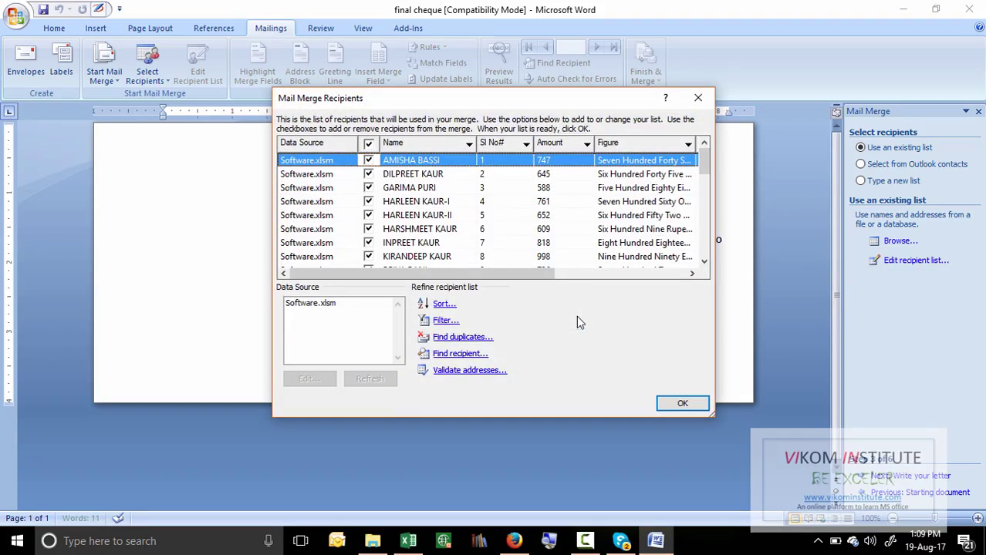
pyautogui.click(684, 406)
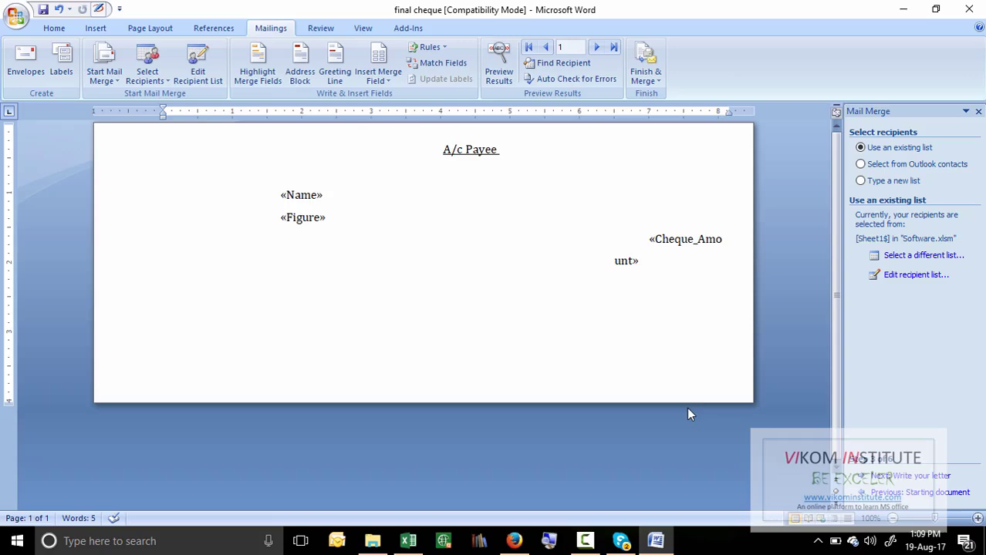
# Preview the merged cheques up to recipient 5 and advance the wizard to completing the merge
pyautogui.click(896, 477)
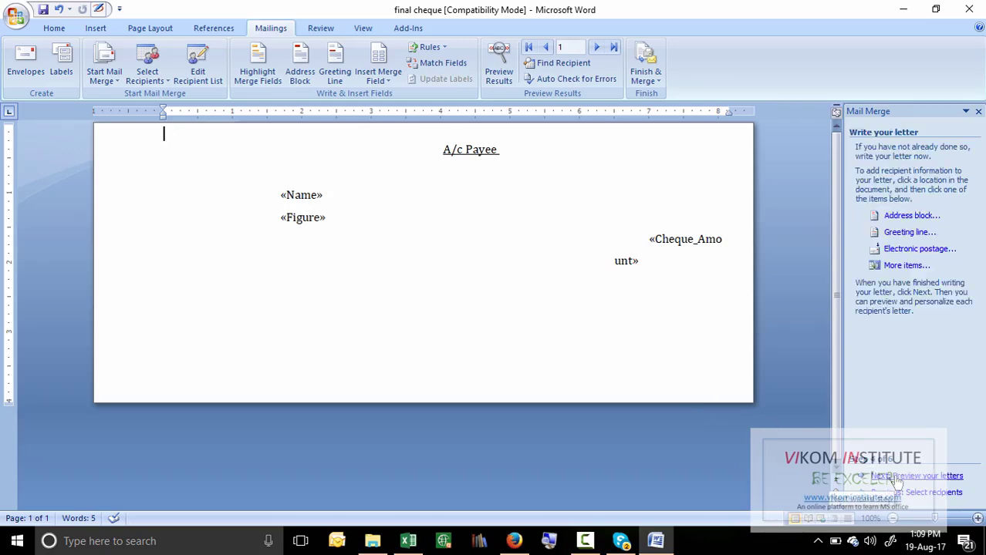
pyautogui.click(896, 476)
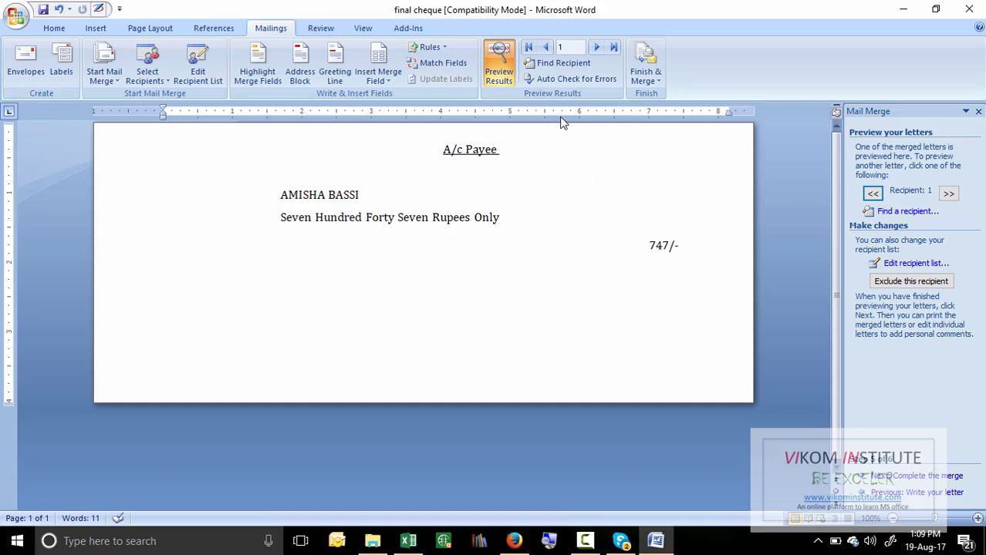
pyautogui.click(596, 48)
pyautogui.click(596, 48)
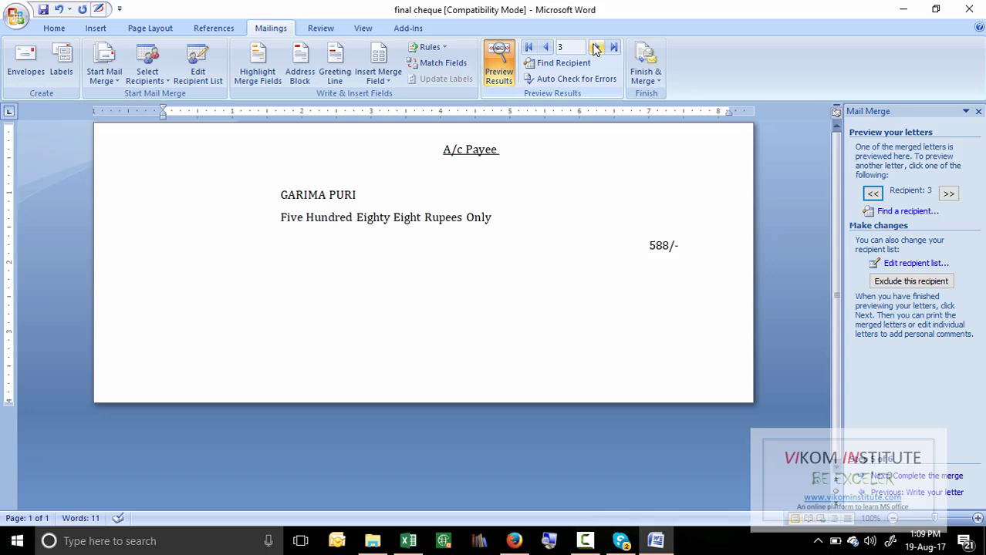
pyautogui.click(596, 48)
pyautogui.click(596, 48)
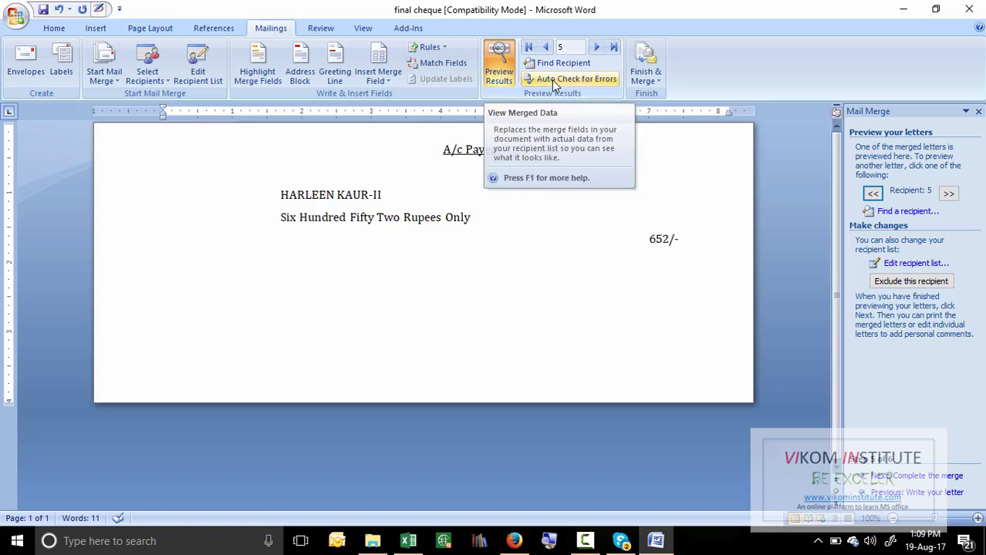
pyautogui.click(914, 477)
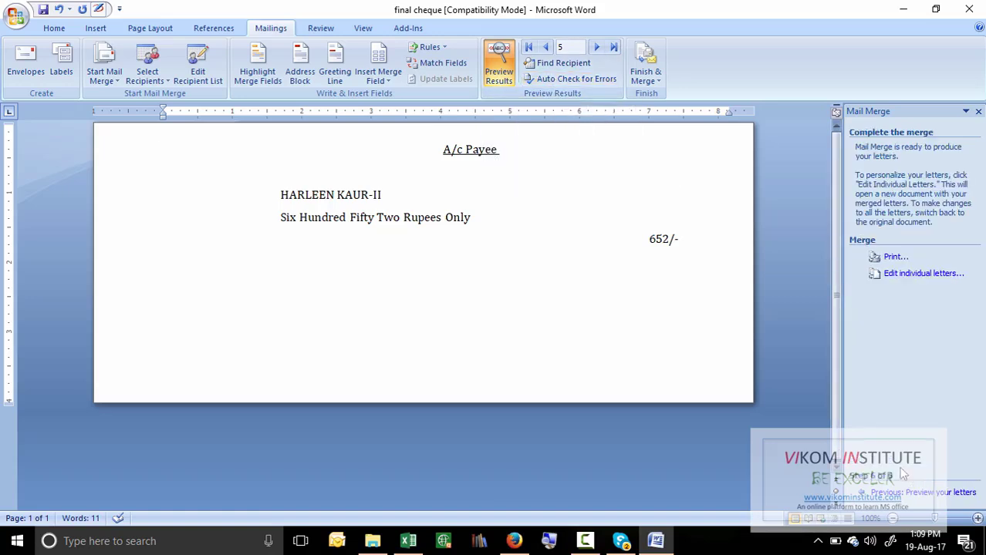
# Open the printer merge options for the cheques, choose the From/To record range, and cancel without printing
pyautogui.click(645, 76)
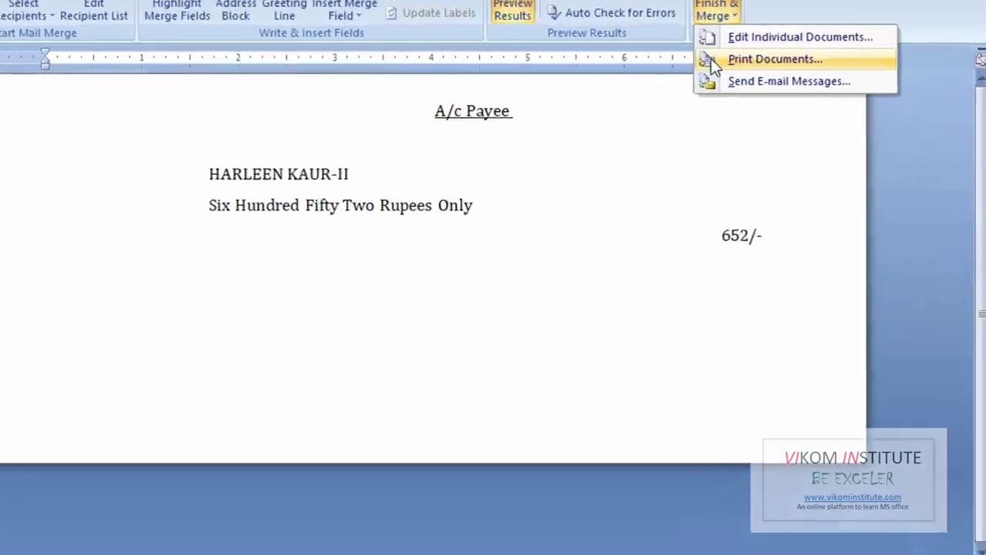
pyautogui.click(687, 112)
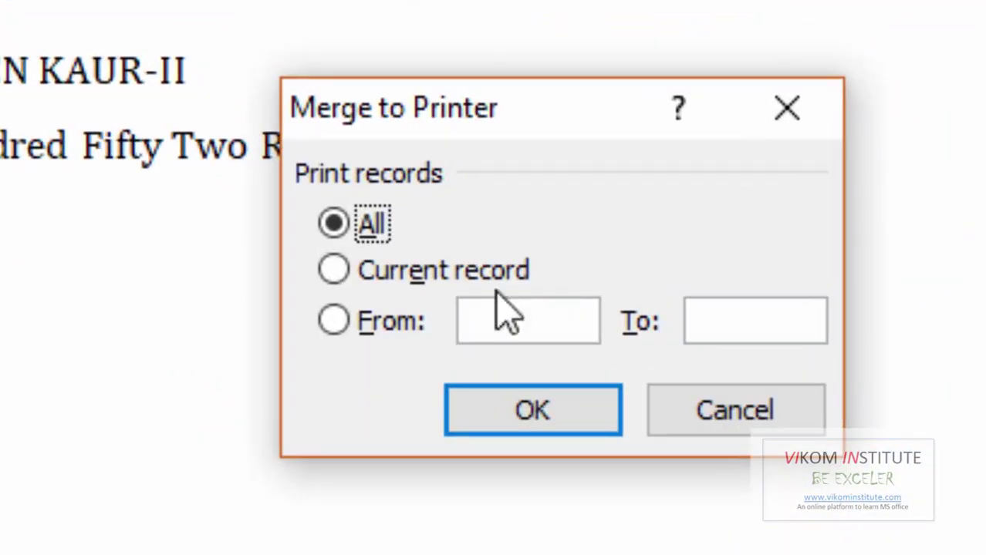
pyautogui.click(360, 333)
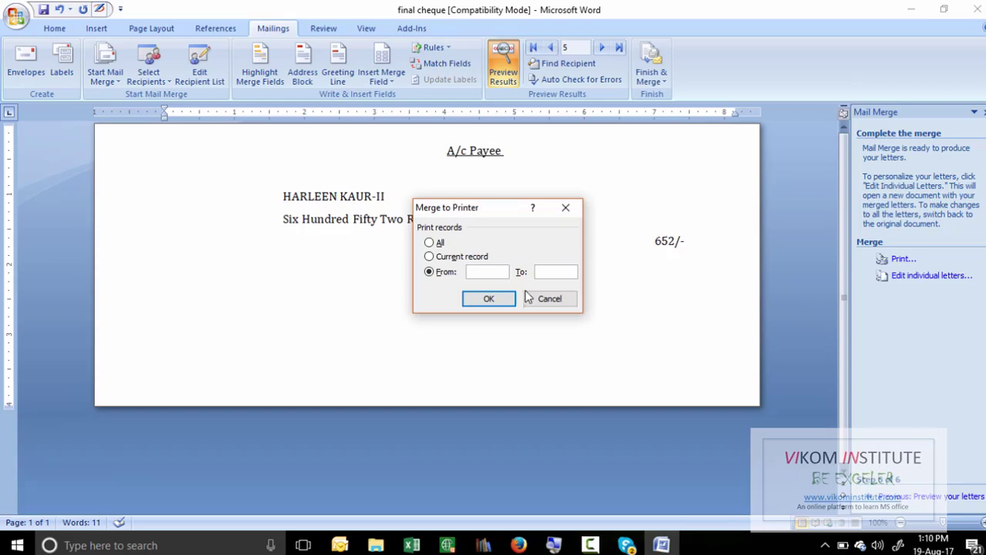
pyautogui.click(596, 349)
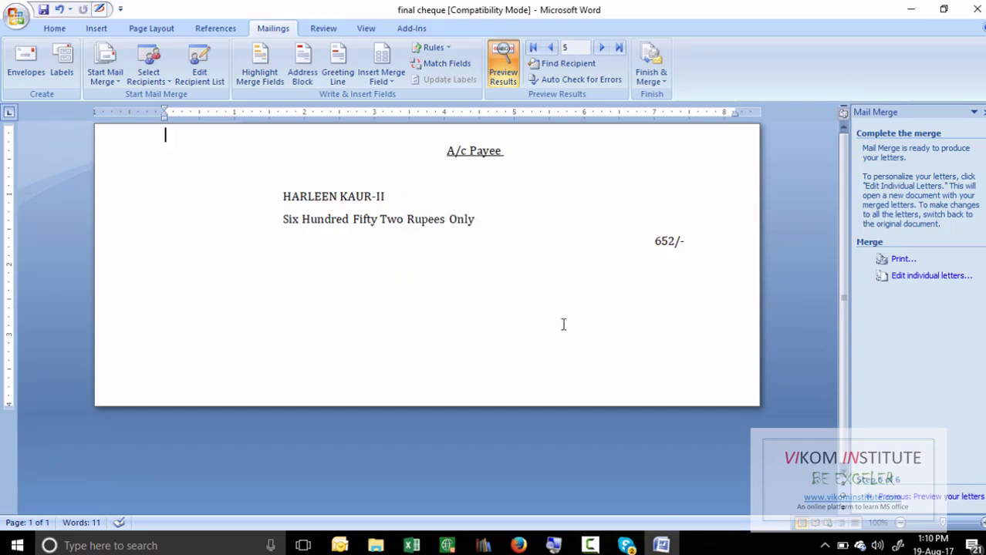
# Close the final cheque document and reopen it from the cheque printing folder, accepting the SQL command that loads Sheet1$
pyautogui.click(976, 10)
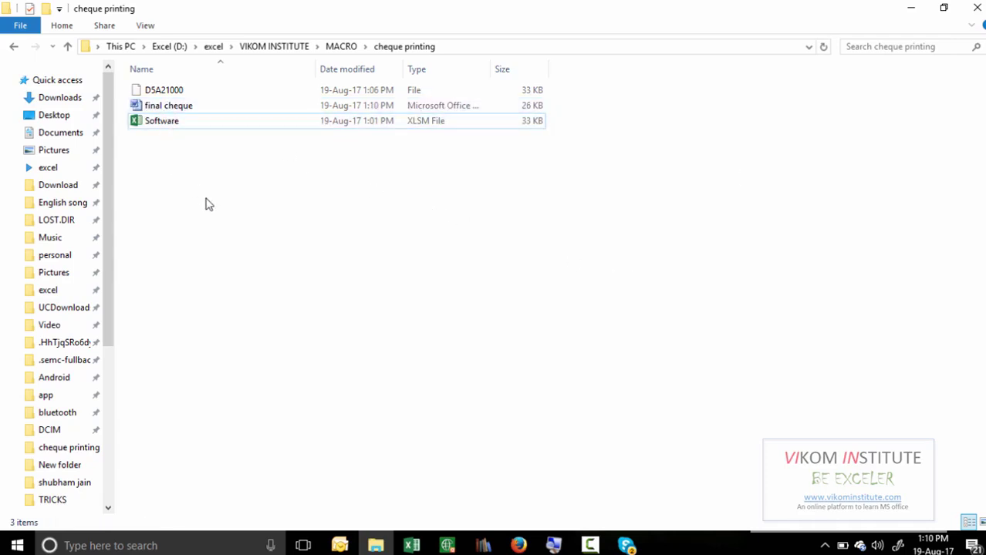
pyautogui.doubleClick(176, 105)
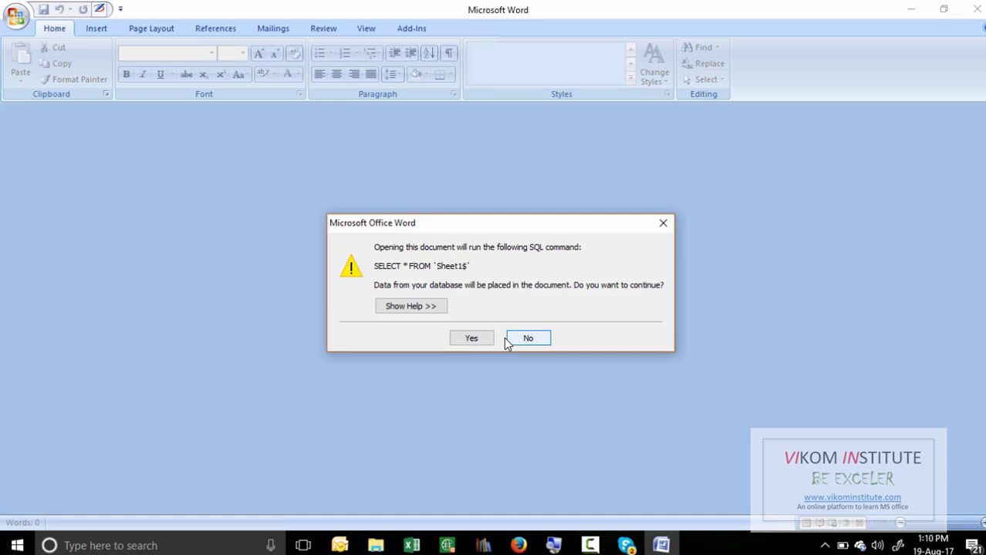
pyautogui.click(470, 340)
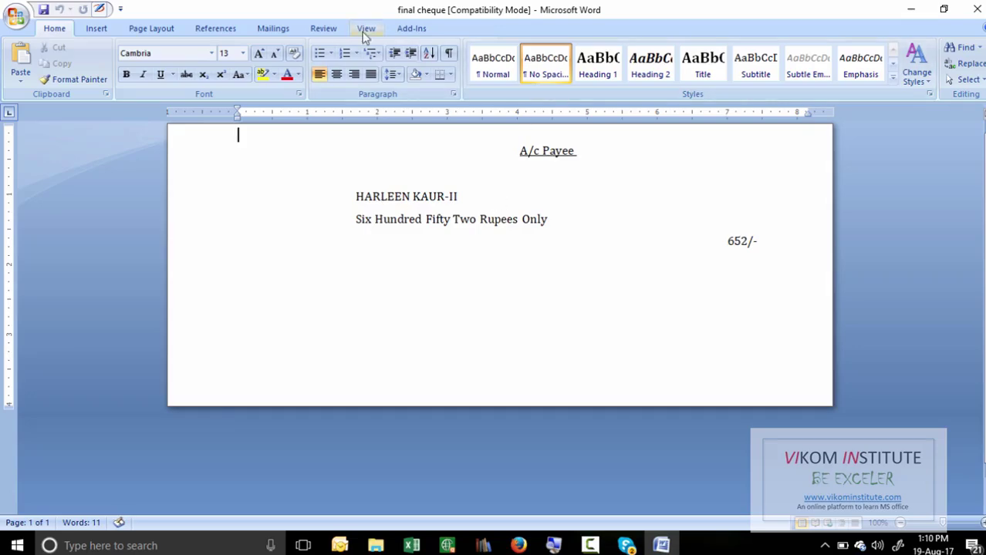
# Switch to the Software workbook in Excel to view the cheque data, and return to the cheque printing folder
pyautogui.hotkey('alt', 'Tab')
pyautogui.hotkey('alt', 'Tab')
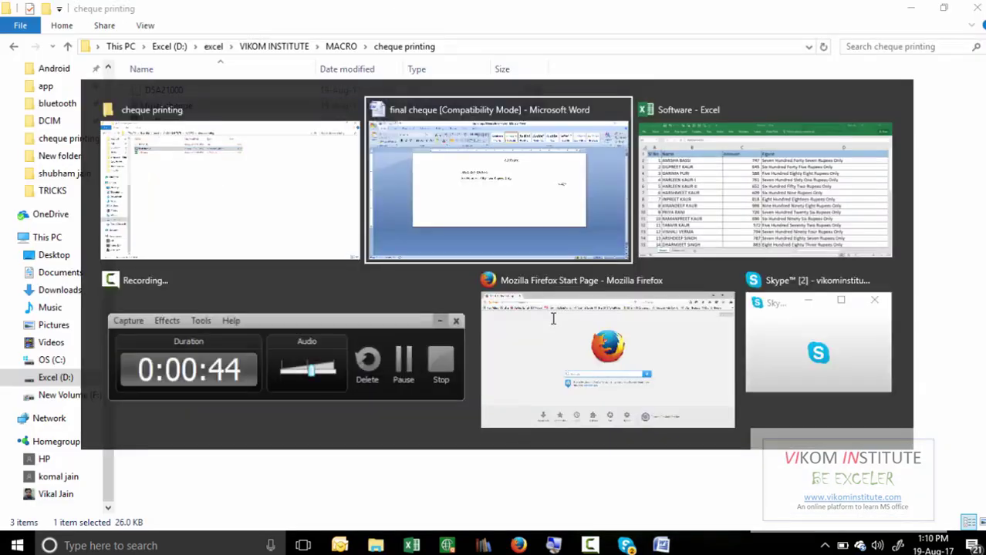
pyautogui.hotkey('alt', 'Tab')
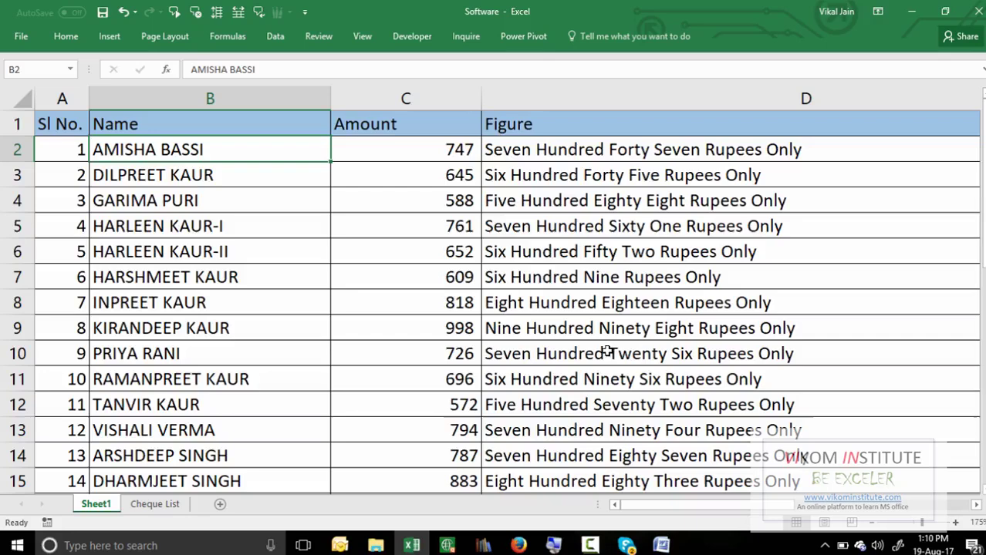
pyautogui.click(376, 546)
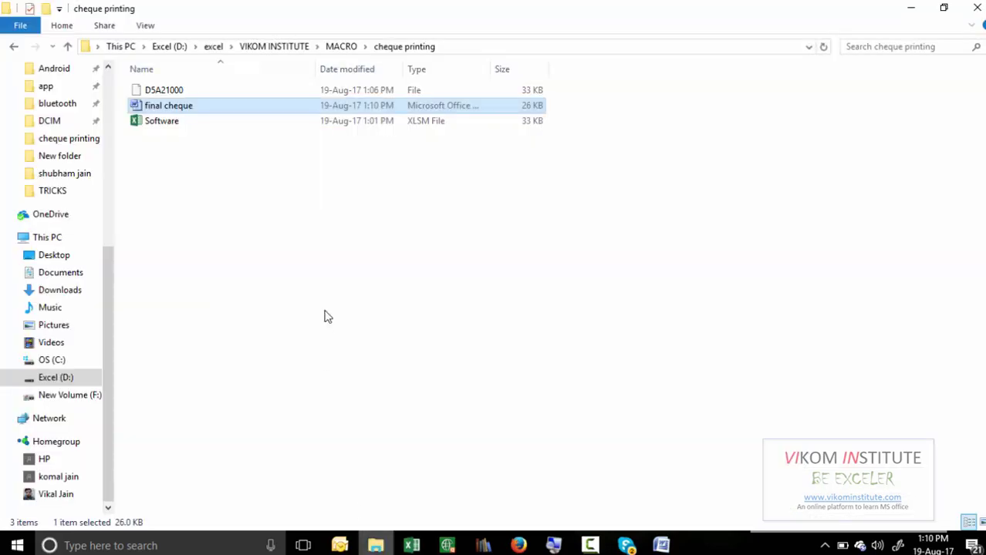